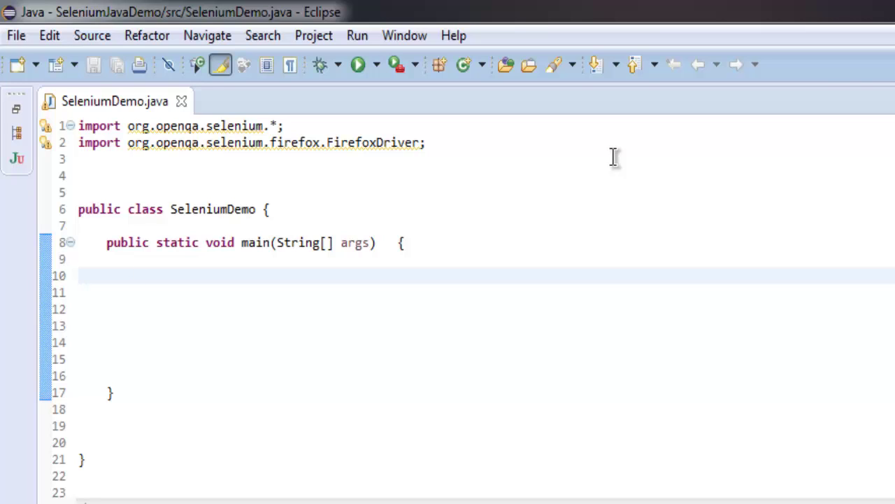
pyautogui.write('W')
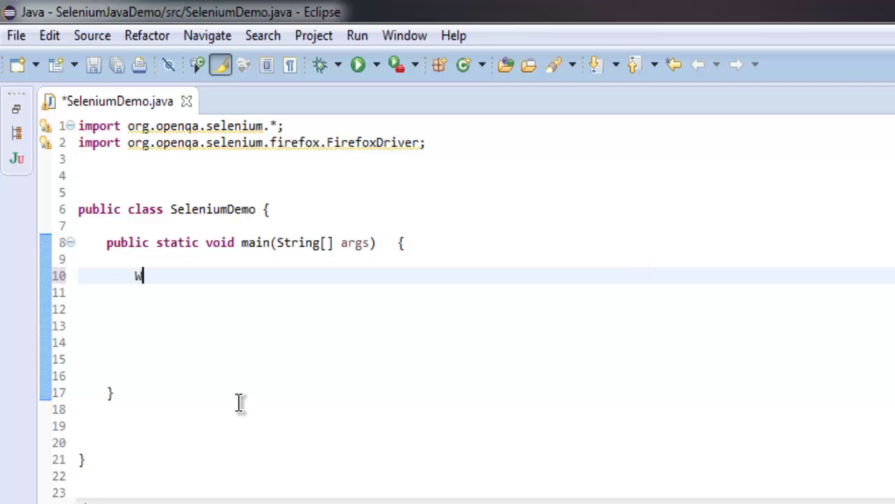
pyautogui.write('ebDriver driver')
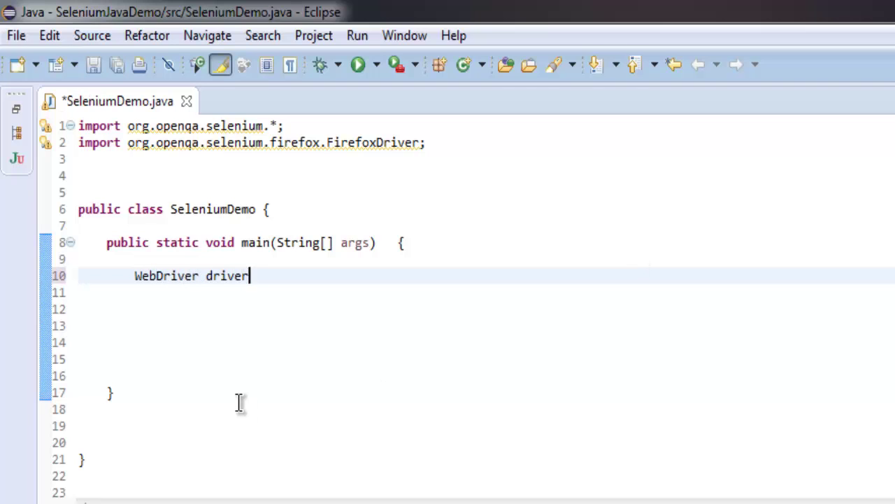
pyautogui.write(' = ')
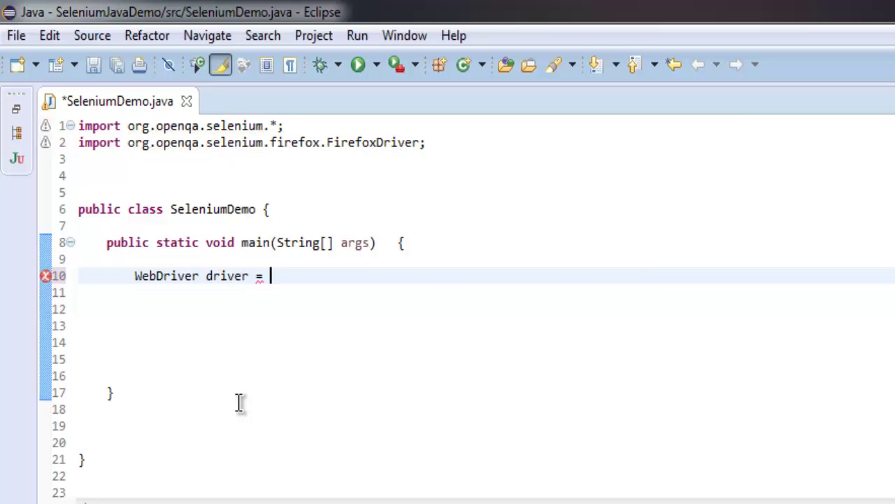
pyautogui.write('new Fire')
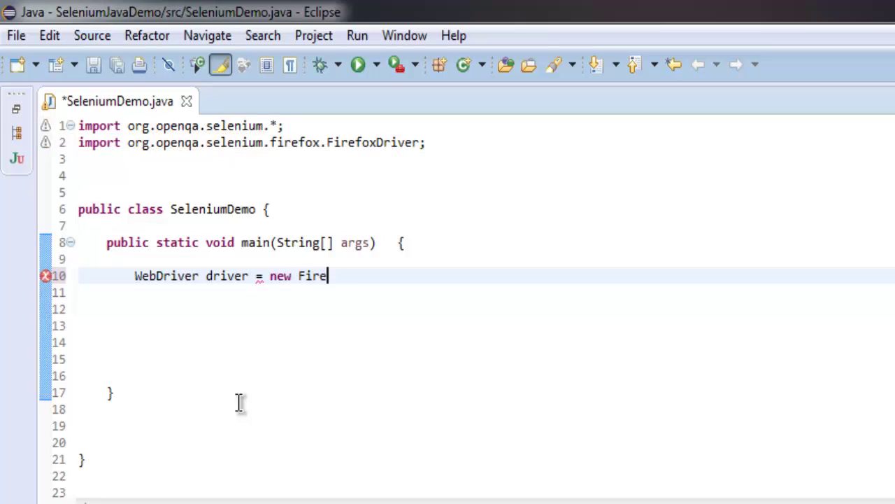
pyautogui.write('foxD')
pyautogui.write('river();')
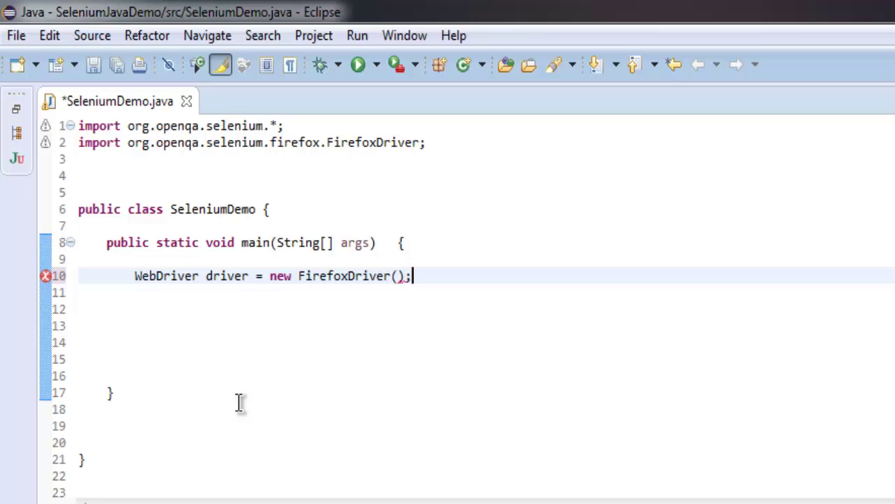
pyautogui.press('Return')
pyautogui.write('dri')
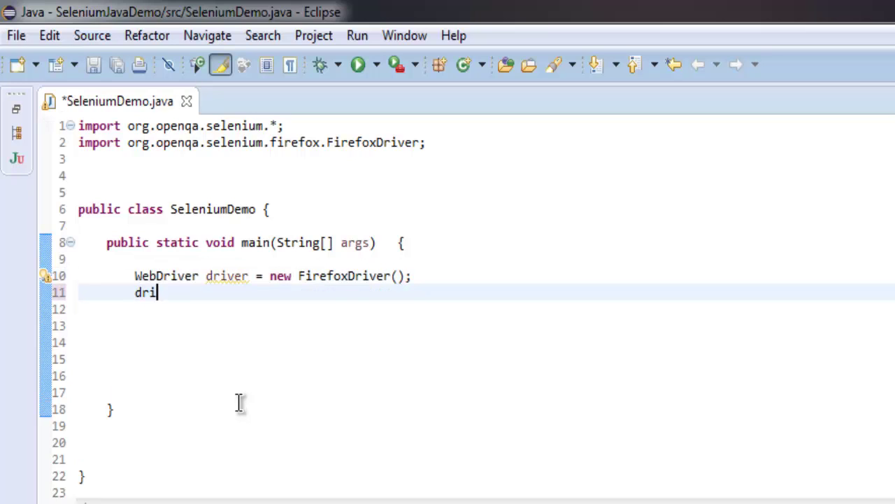
pyautogui.write('ver.get("')
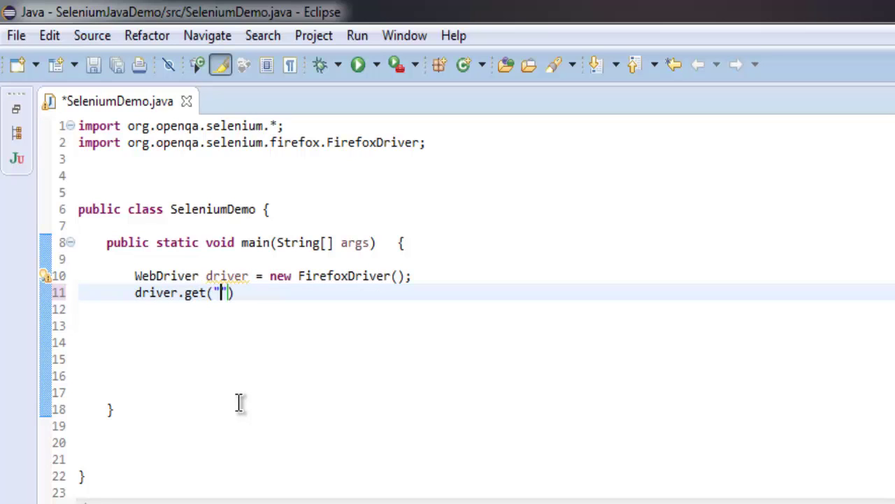
pyautogui.write('http://google.c')
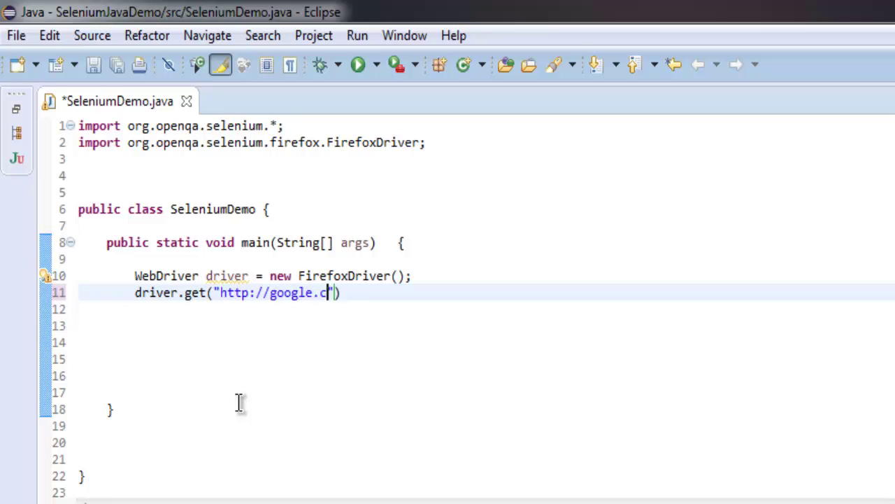
pyautogui.write('om");')
pyautogui.press('Return')
pyautogui.press('Return')
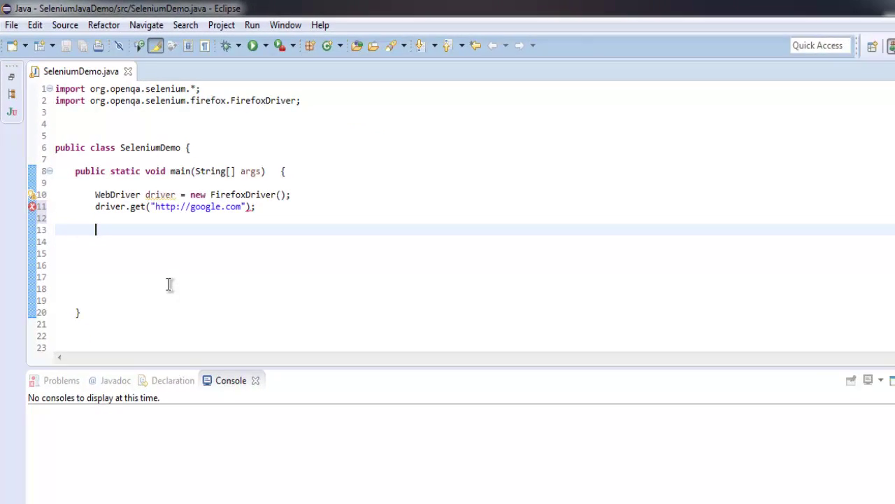
# Step: Save the program and open Firefox's page inspector on the Google page
pyautogui.hotkey('ctrl', 's')
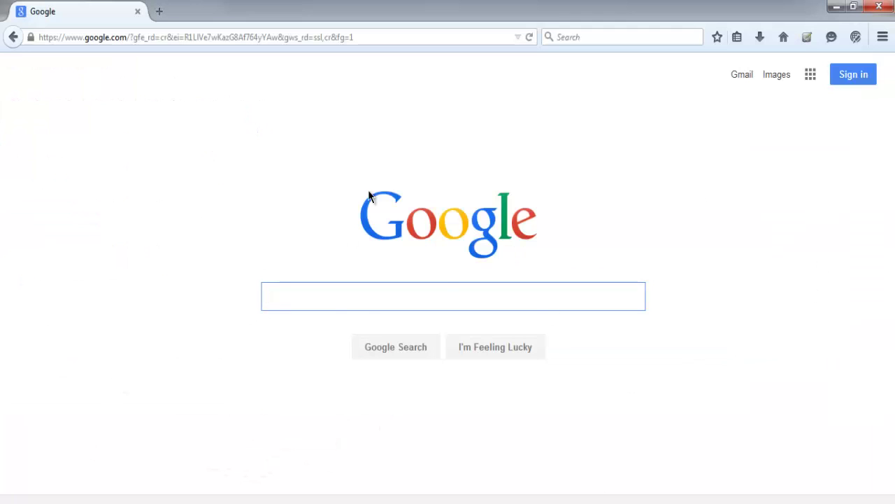
pyautogui.rightClick(168, 275)
pyautogui.click(203, 404)
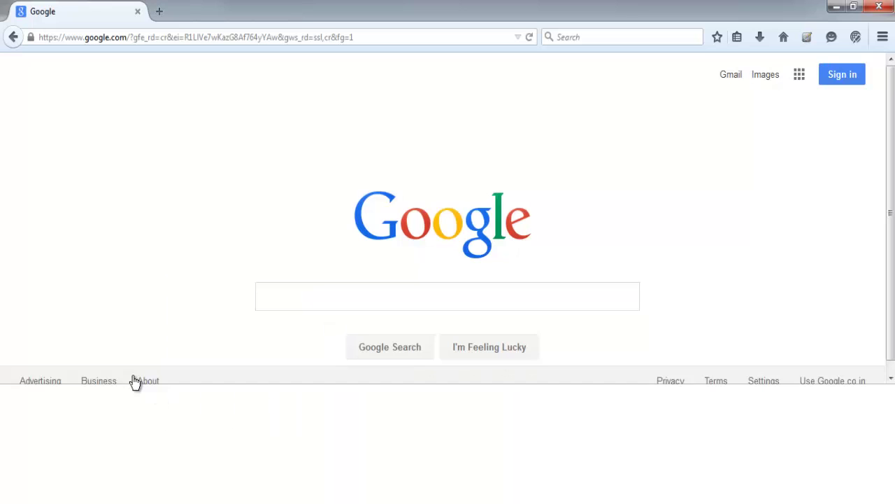
# Step: Pick the Google search box with the element picker to view its input markup
pyautogui.click(11, 393)
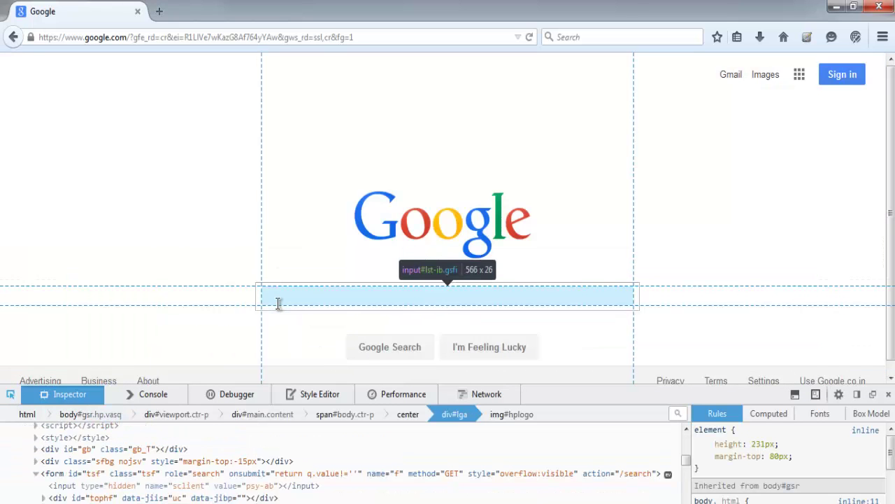
pyautogui.click(278, 303)
pyautogui.scroll(-5, 140, 469)
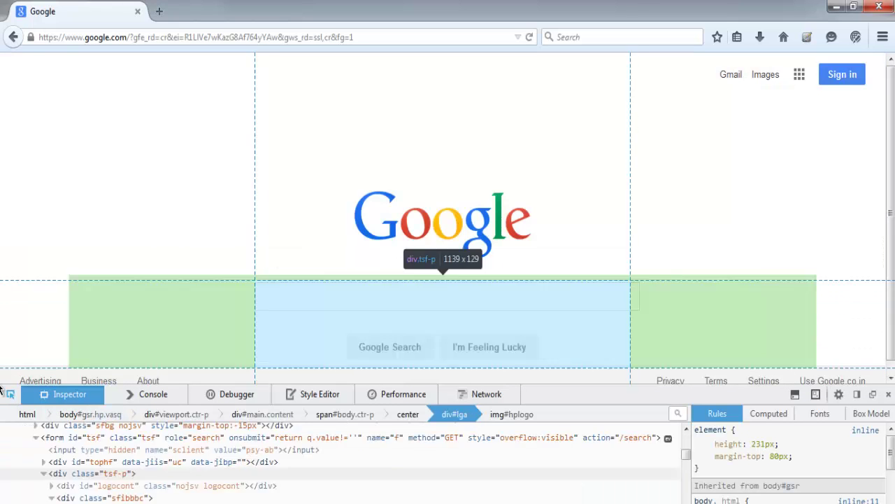
pyautogui.scroll(-5, 140, 468)
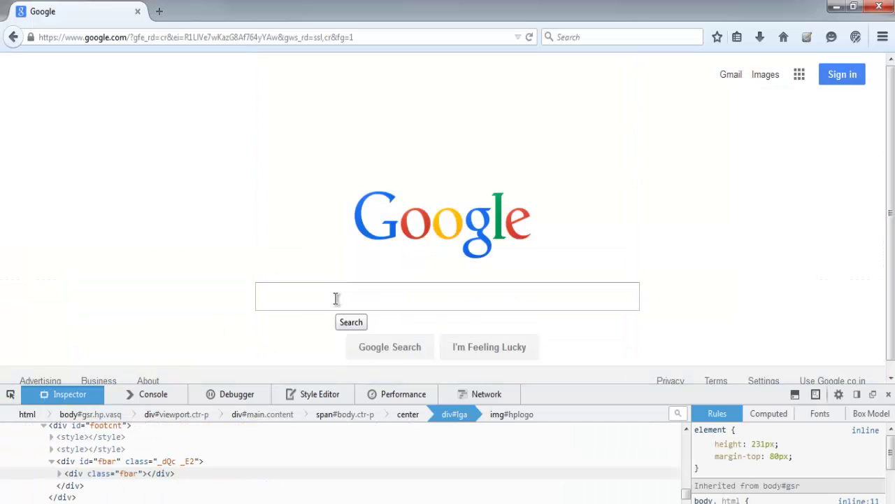
pyautogui.click(11, 393)
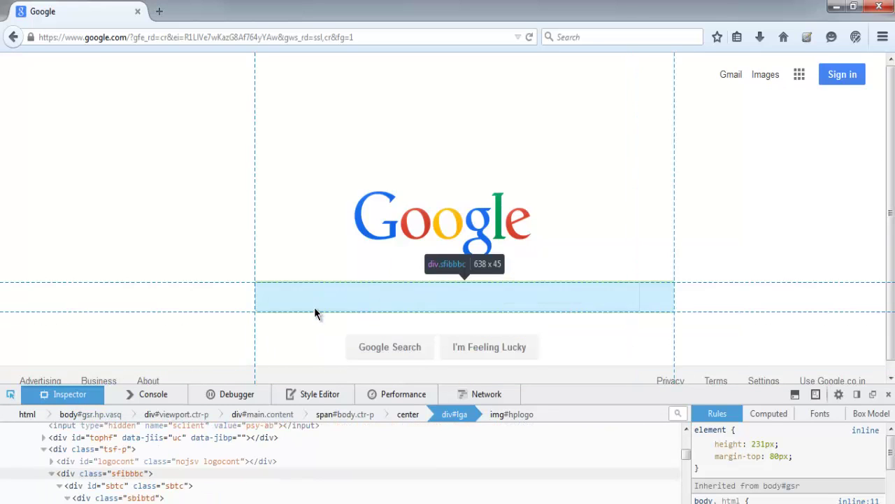
pyautogui.click(315, 309)
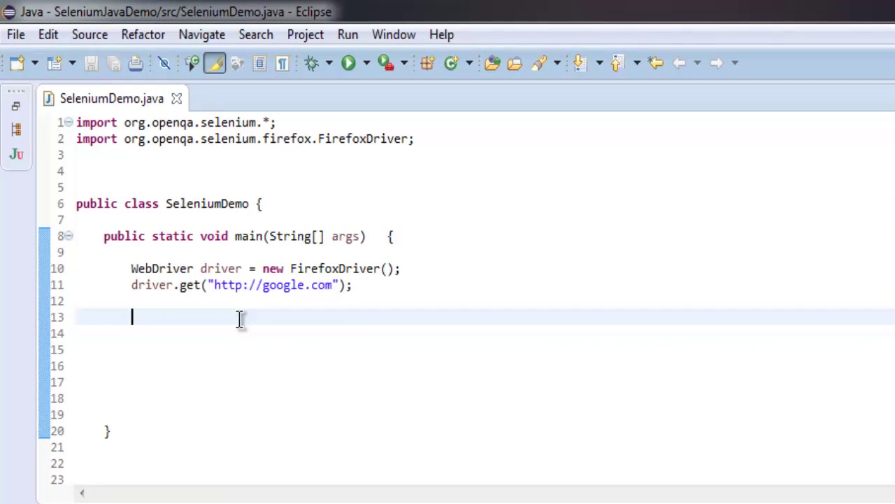
pyautogui.write('lIS')
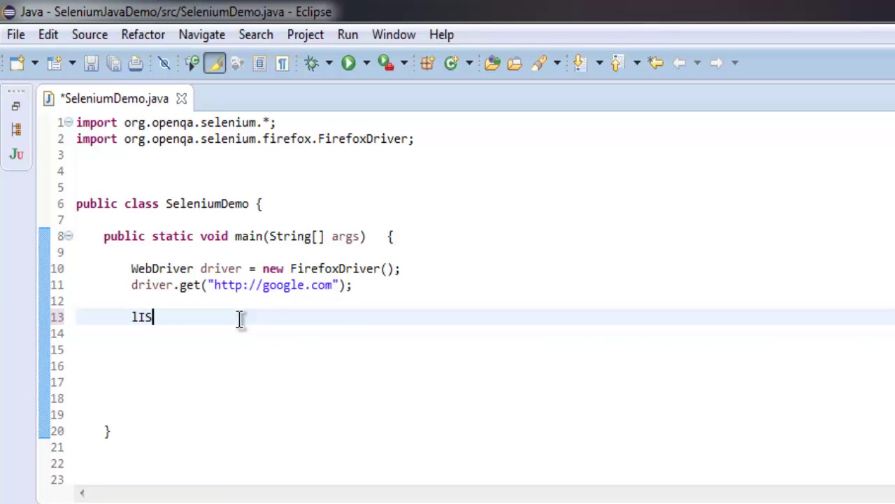
# Step: Begin line 13's List<WebElement> textboxes = driver statement, erasing the mistyped letters
pyautogui.press('BackSpace')
pyautogui.press('BackSpace')
pyautogui.press('BackSpace')
pyautogui.write('L')
pyautogui.write('ist <W')
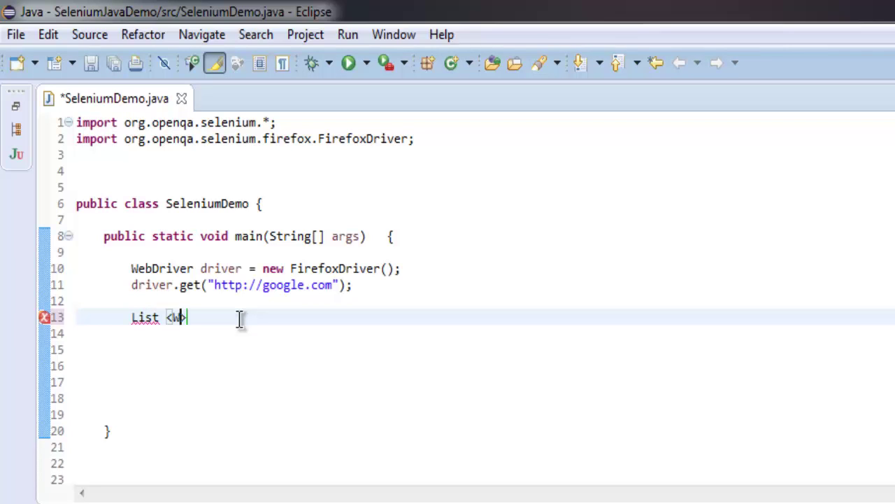
pyautogui.write('ebElement>')
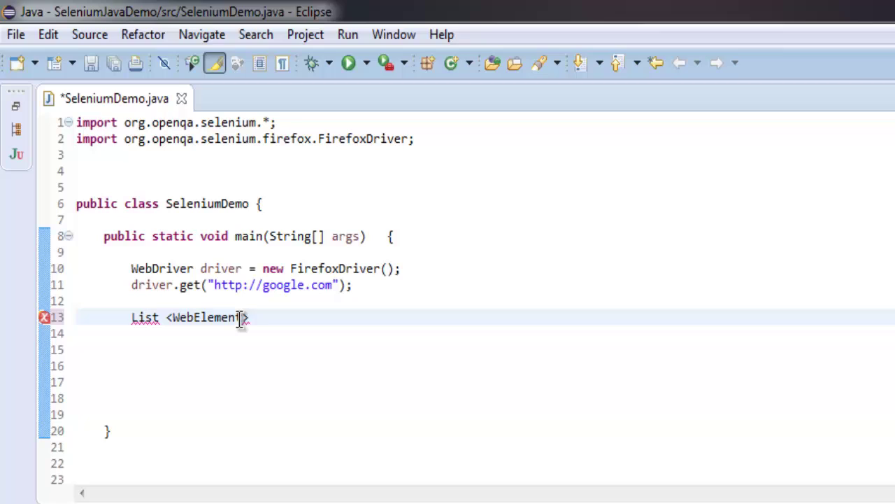
pyautogui.write(' textbox')
pyautogui.write('es =')
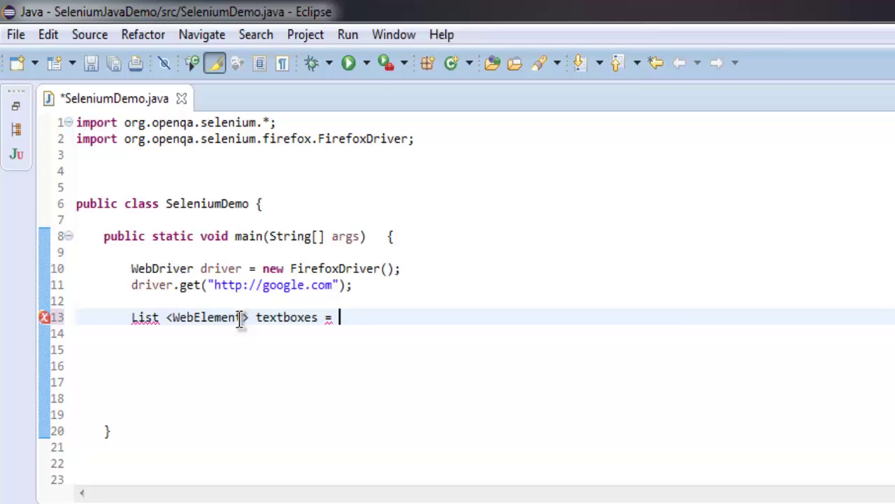
pyautogui.write('driver')
pyautogui.write('.')
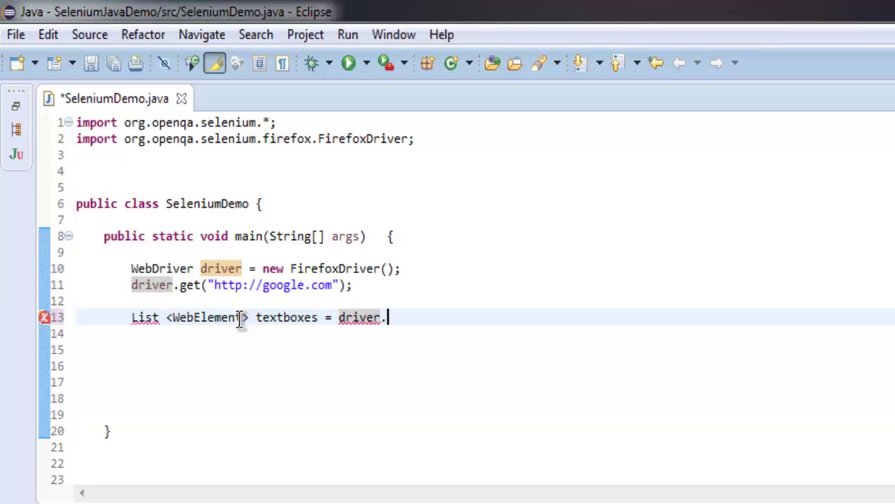
pyautogui.write('find')
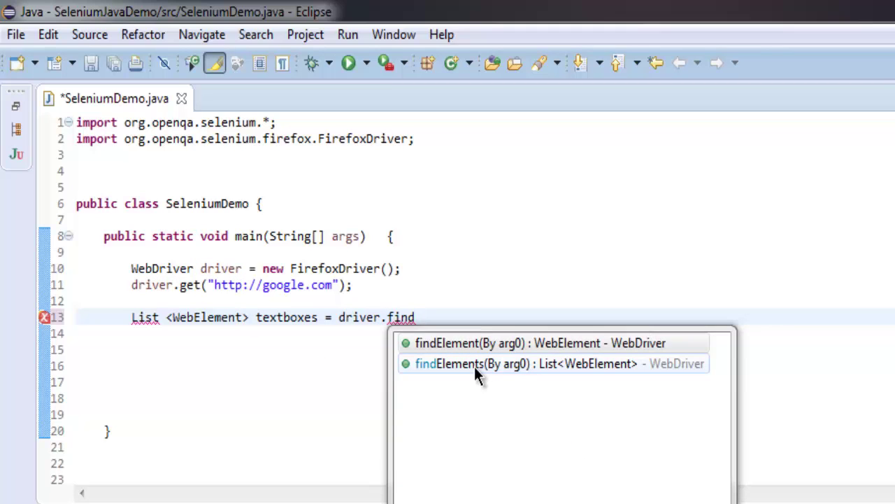
pyautogui.doubleClick(474, 366)
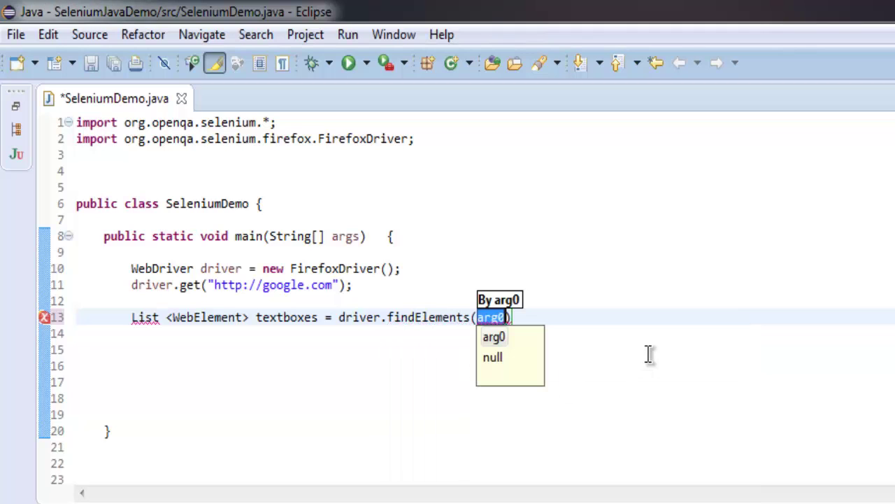
pyautogui.write('By.pa')
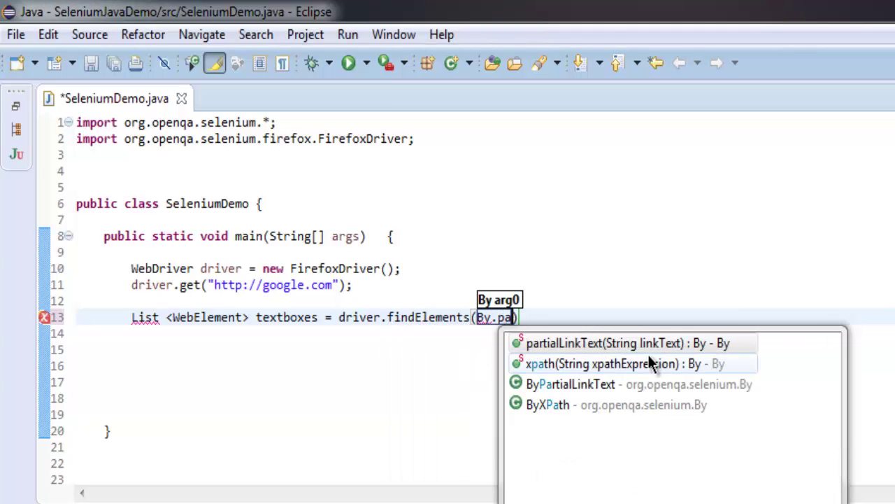
pyautogui.write('th')
pyautogui.press('BackSpace')
pyautogui.press('BackSpace')
pyautogui.press('BackSpace')
pyautogui.press('BackSpace')
pyautogui.write('x')
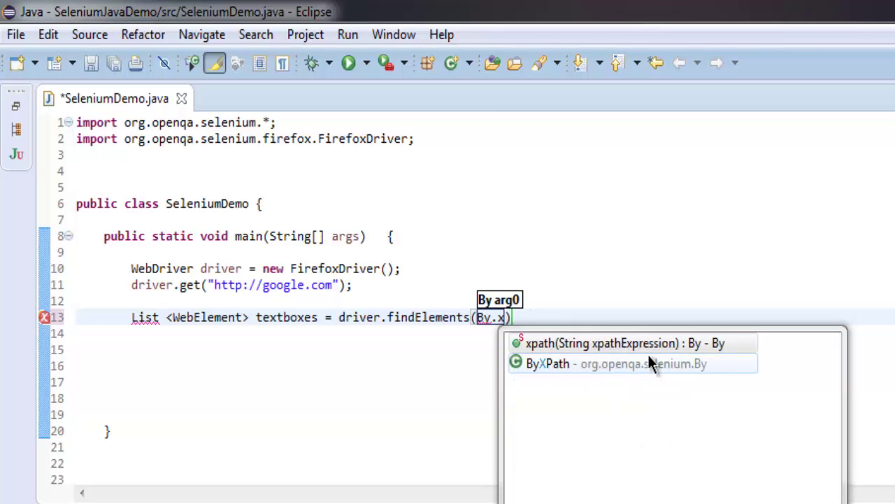
pyautogui.write('path')
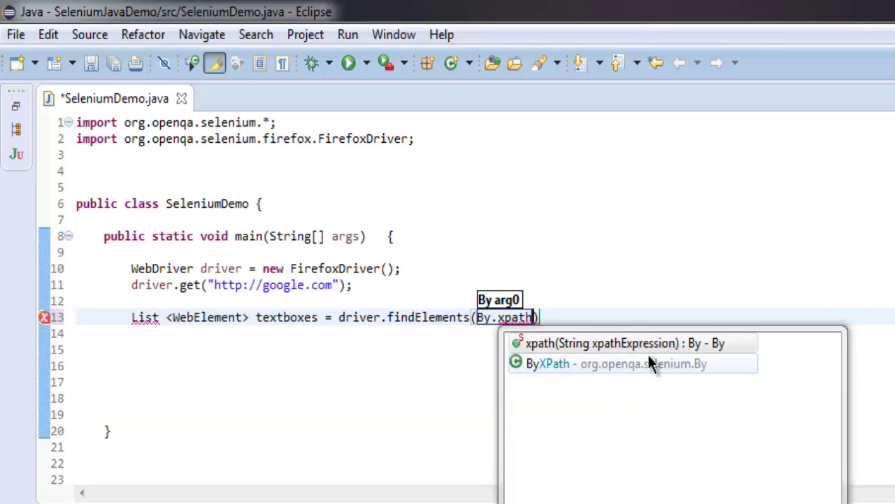
pyautogui.click(658, 343)
pyautogui.doubleClick(659, 342)
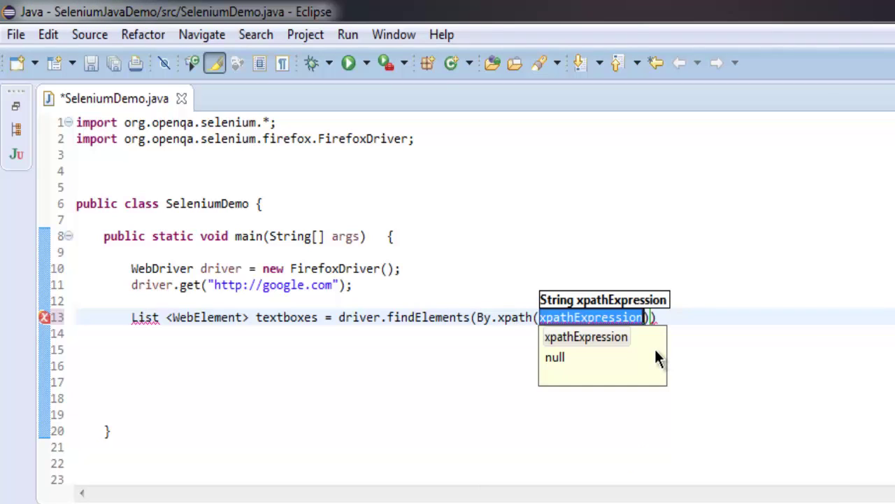
pyautogui.write('"')
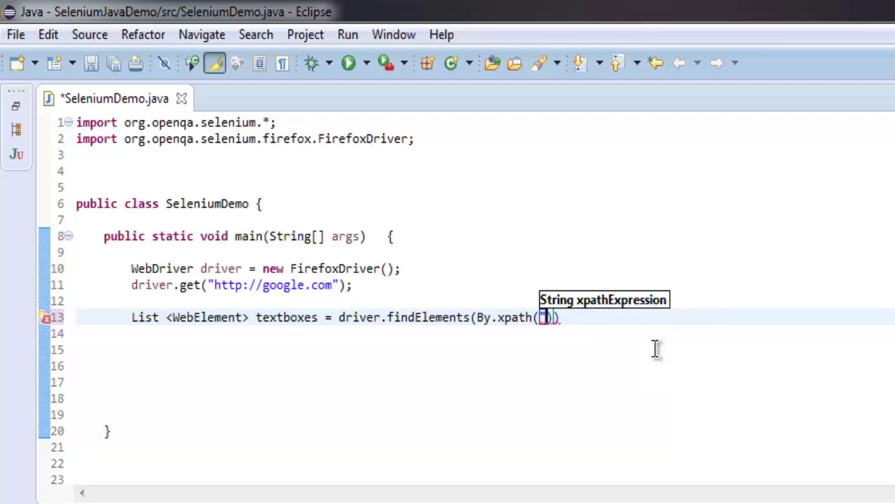
pyautogui.write('/')
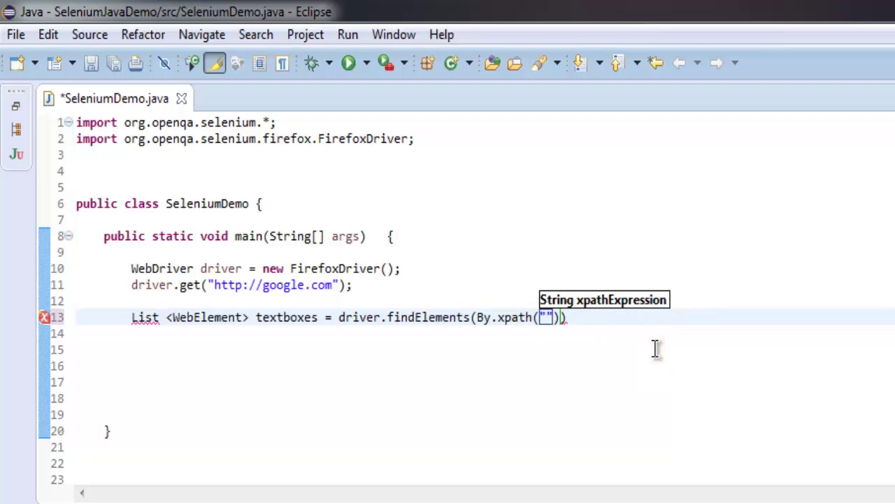
pyautogui.write('//')
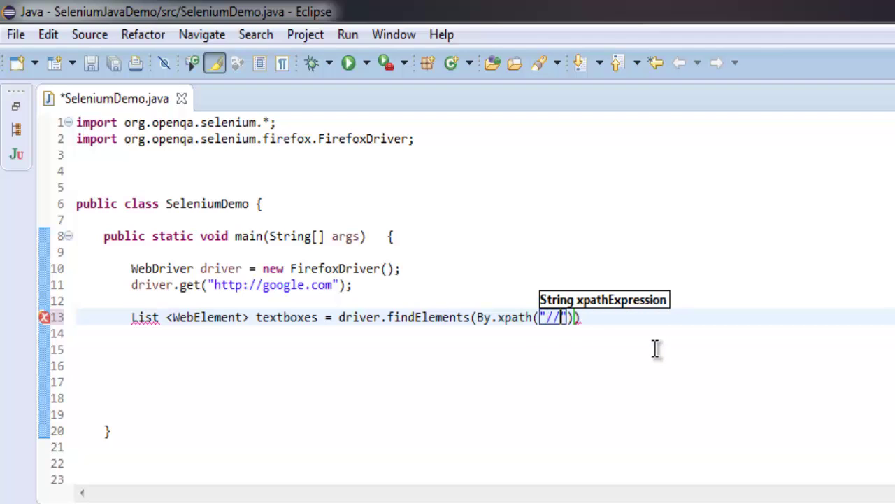
pyautogui.write('input')
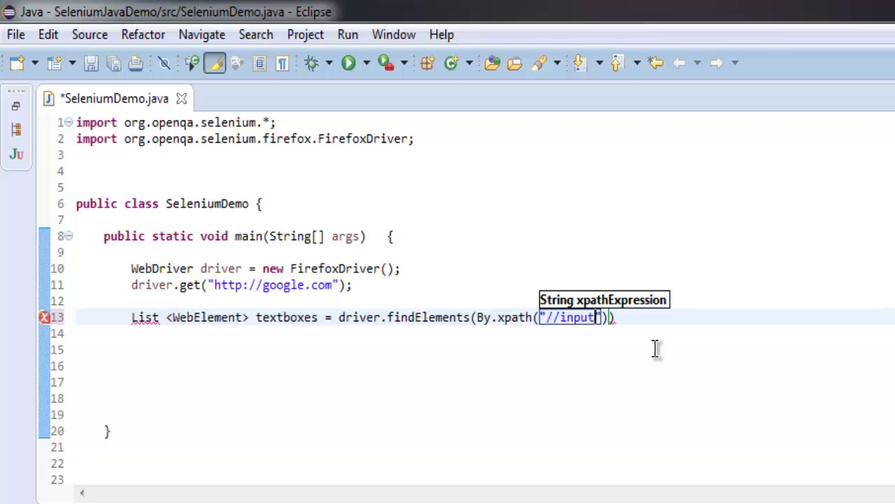
pyautogui.write('[')
pyautogui.write('@')
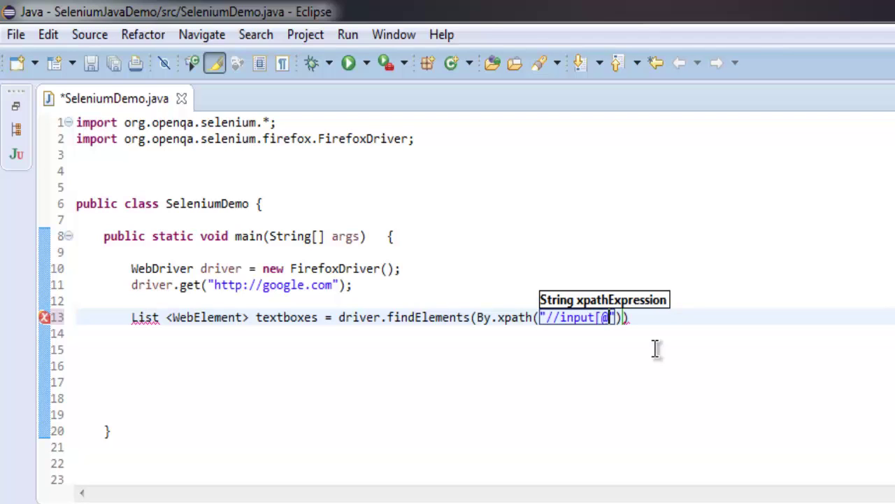
pyautogui.write('type=')
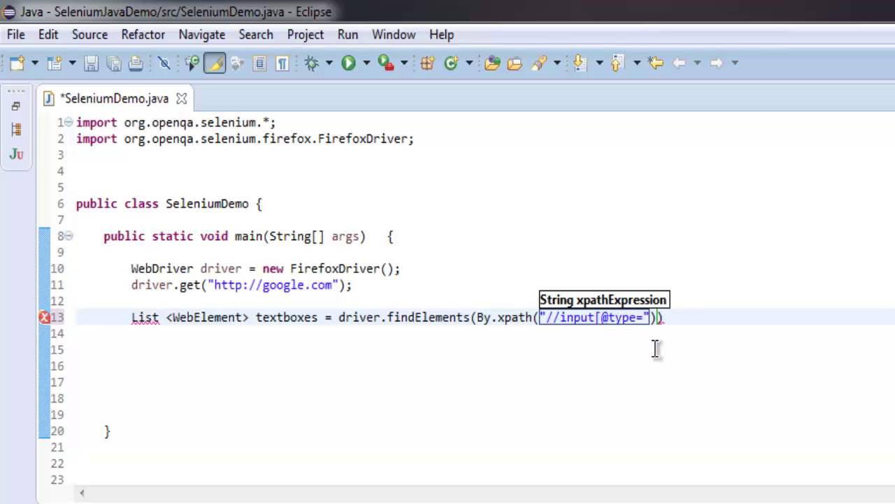
pyautogui.write("'")
pyautogui.write("'")
pyautogui.write('text')
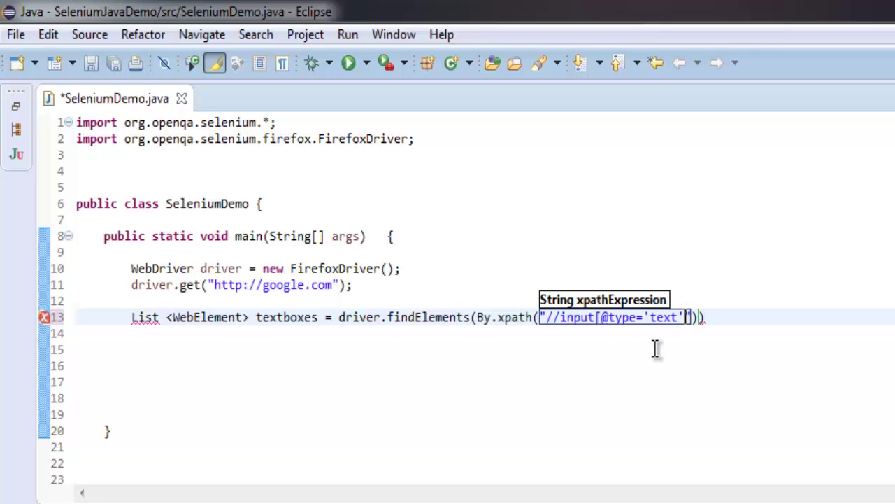
pyautogui.write(']')
pyautogui.press('Right')
pyautogui.press('Right')
pyautogui.press('Right')
pyautogui.write(';')
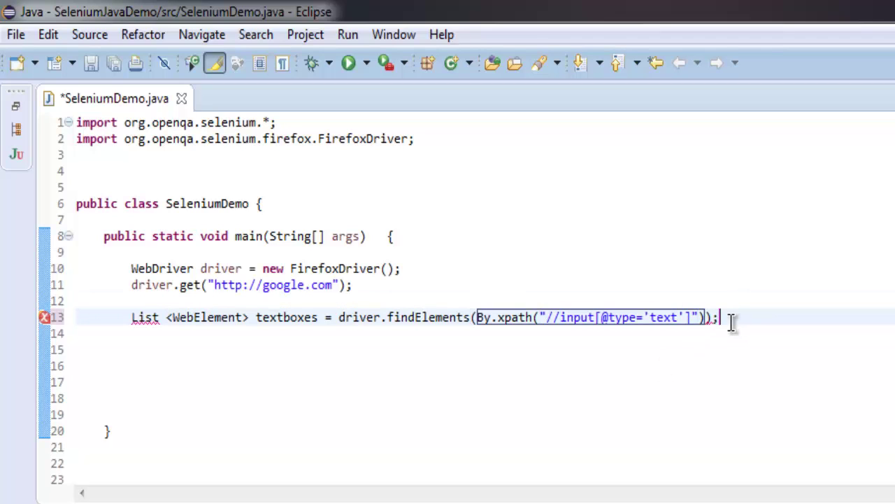
# Step: Write System.out.println("Total textboxes : "+textboxes.size()); on line 14 and save
pyautogui.press('Return')
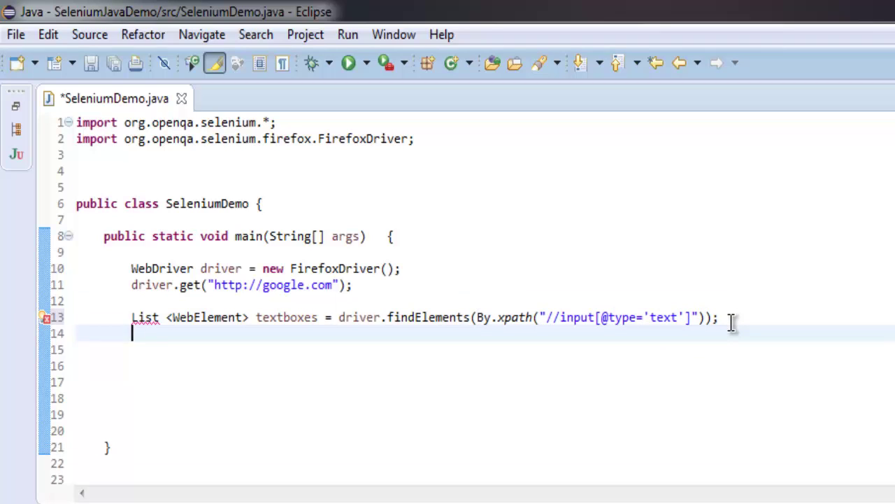
pyautogui.write('System.')
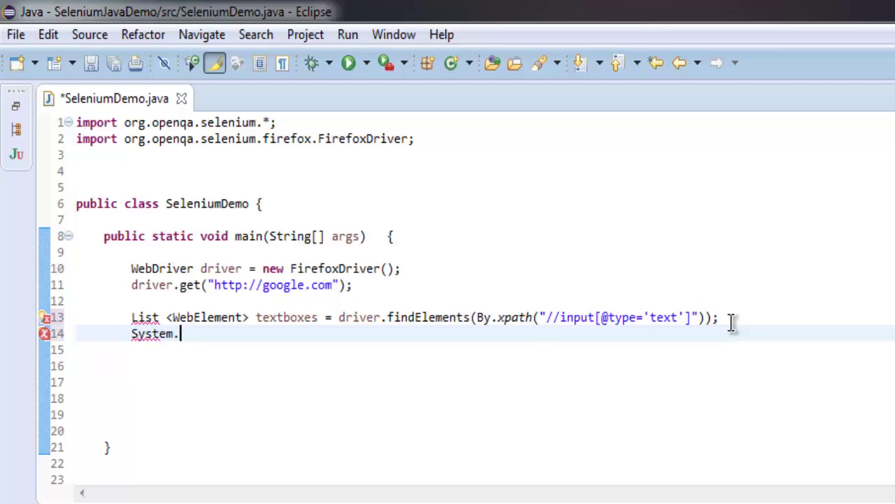
pyautogui.write('out.')
pyautogui.write('println')
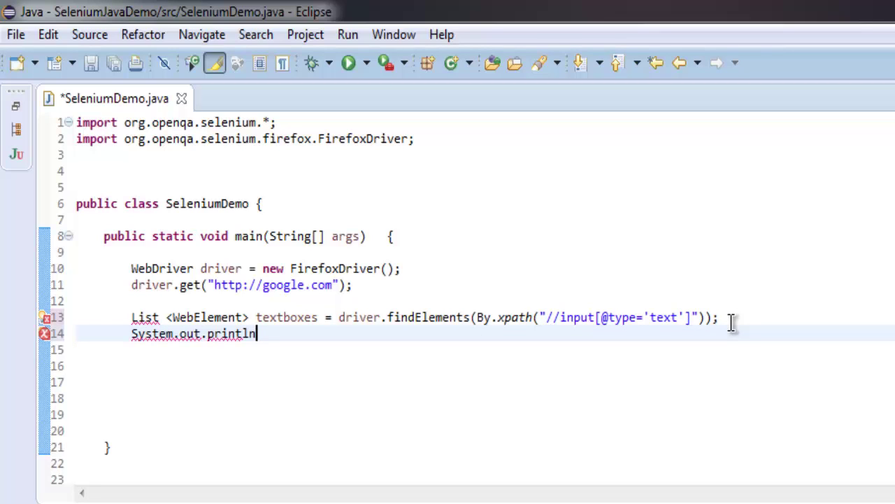
pyautogui.write('(')
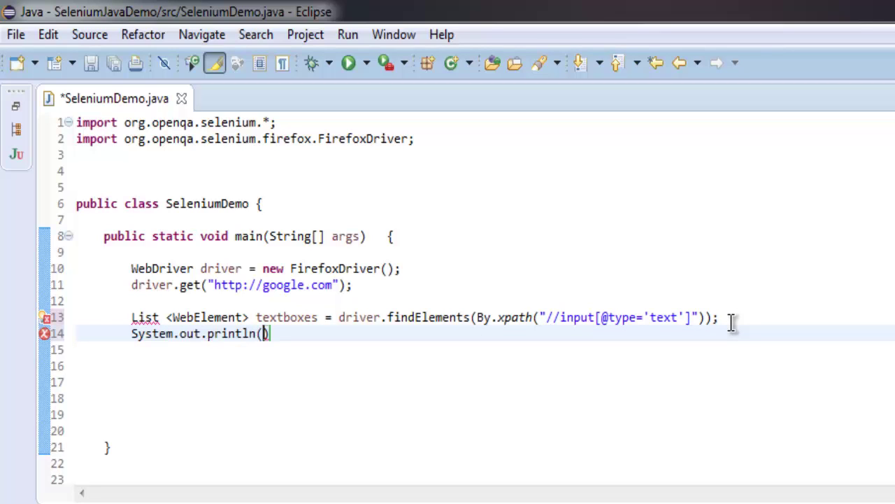
pyautogui.write('te')
pyautogui.press('BackSpace')
pyautogui.press('BackSpace')
pyautogui.write('"Total')
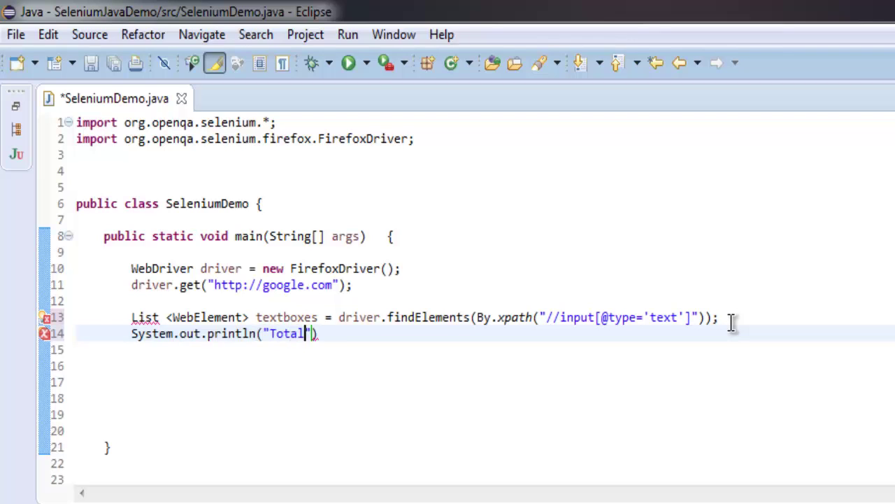
pyautogui.write(' textbox')
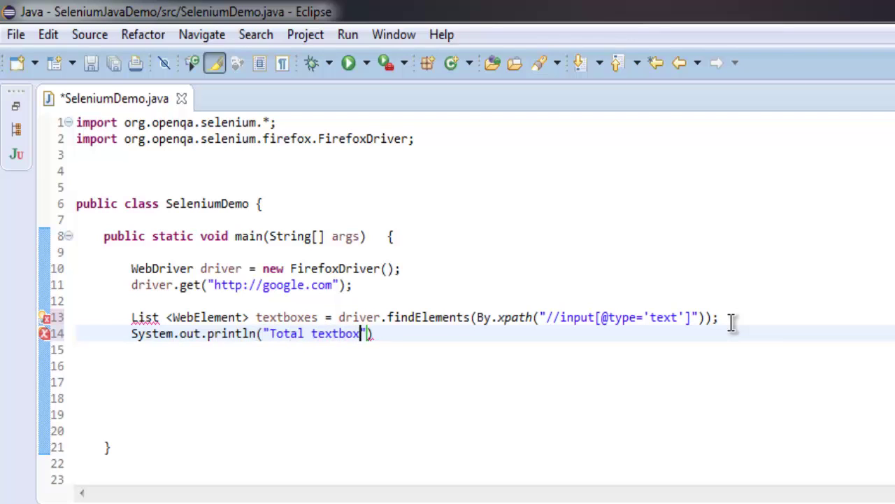
pyautogui.write('es : "')
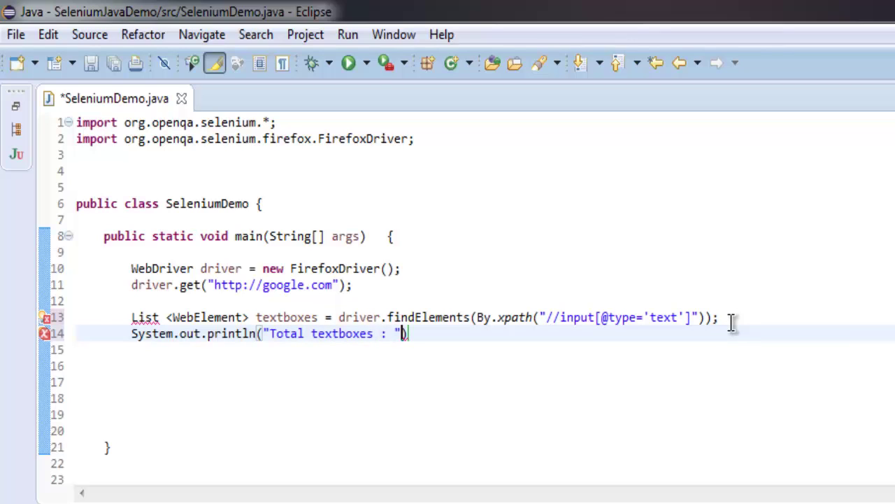
pyautogui.write('+')
pyautogui.write('text')
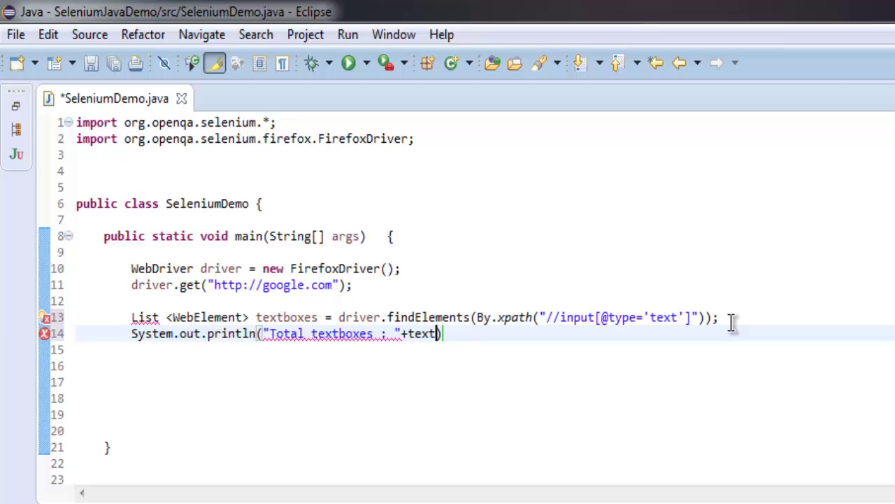
pyautogui.write('boxes.size')
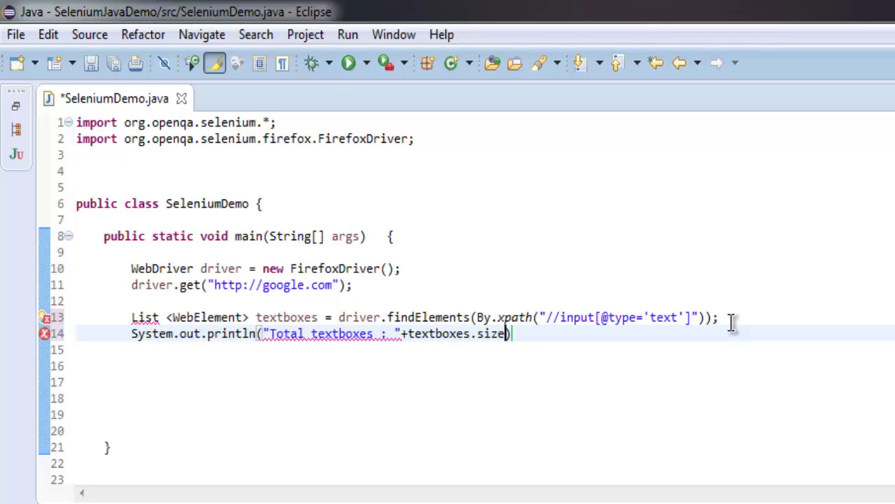
pyautogui.write('())')
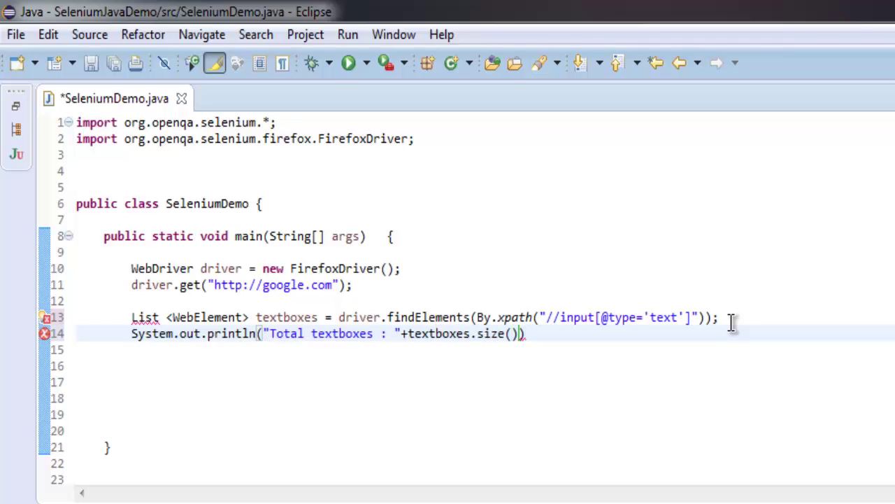
pyautogui.write(';')
pyautogui.hotkey('ctrl', 's')
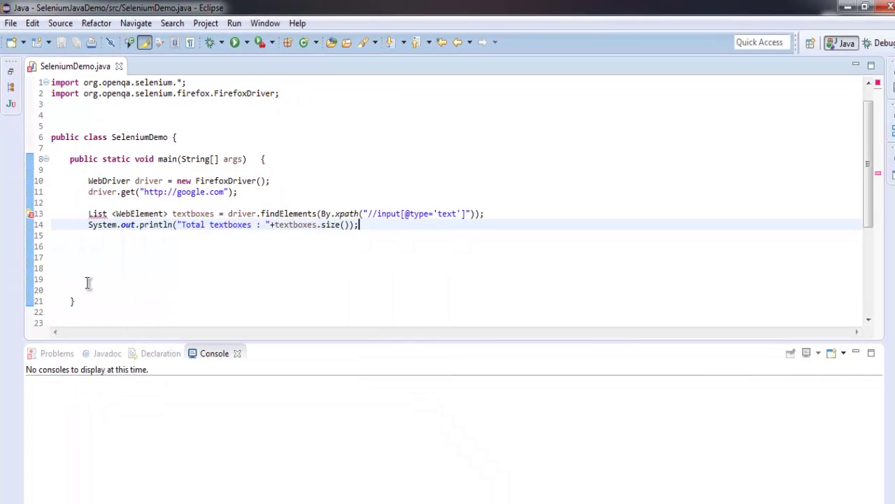
# Step: Organize imports with Ctrl+Shift+O, run SeleniumDemo, and move the launched Firefox window
pyautogui.hotkey('ctrl', 'shift', 'o')
pyautogui.hotkey('ctrl', 'F11')
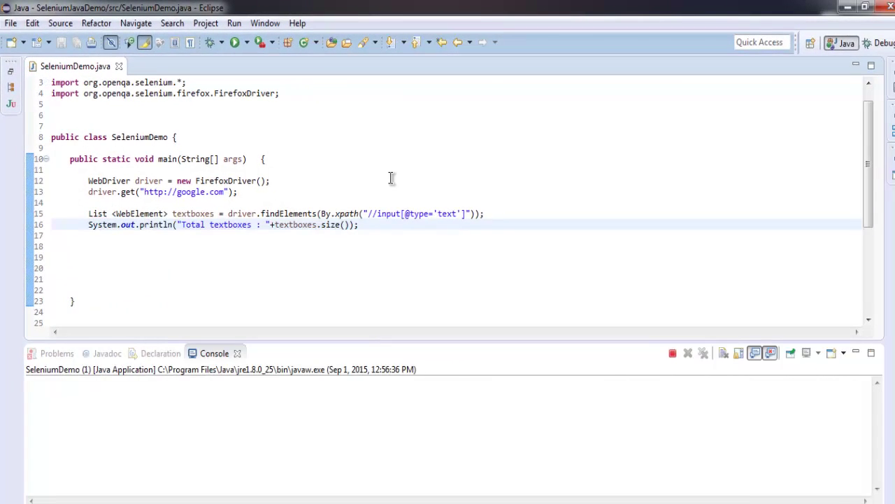
pyautogui.moveTo(304, 29); pyautogui.dragTo(420, 93)
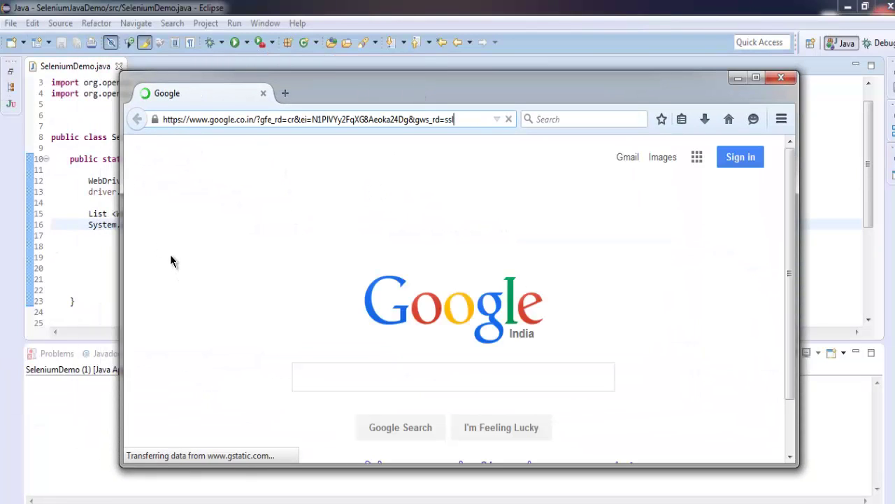
# Step: Move Firefox aside and return to Eclipse to read "Total textboxes : 1" in the Console
pyautogui.moveTo(316, 88); pyautogui.dragTo(404, 57)
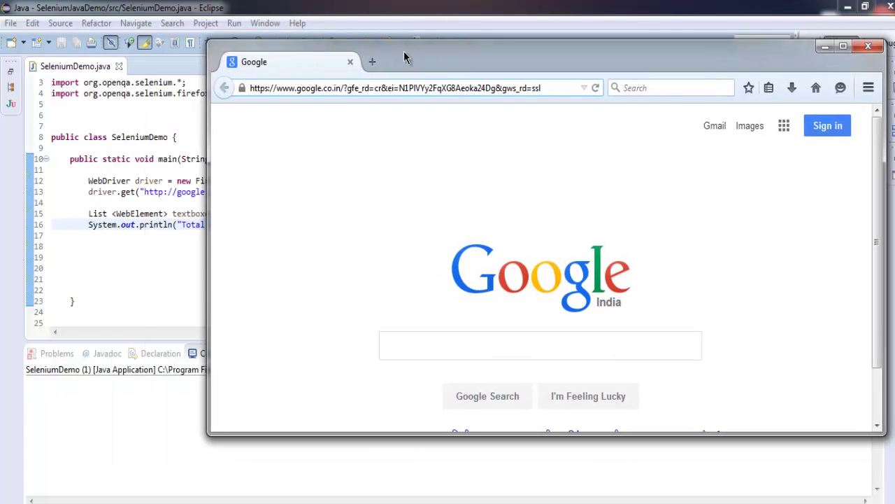
pyautogui.click(63, 396)
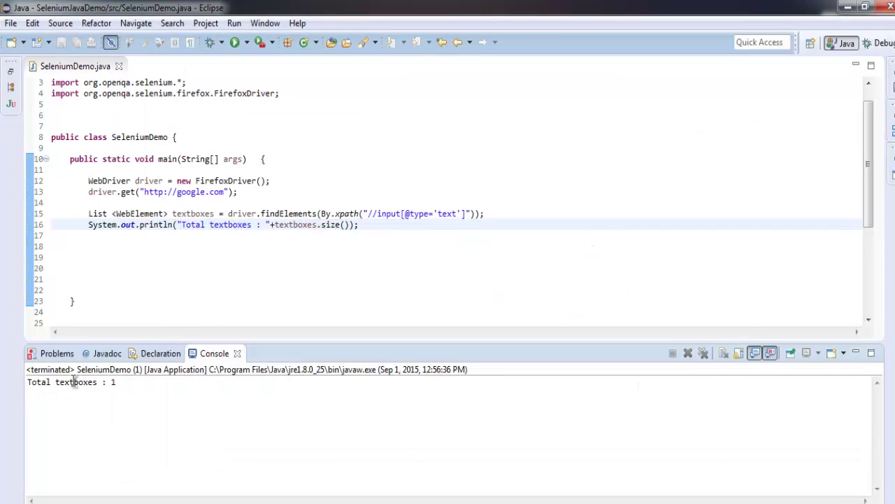